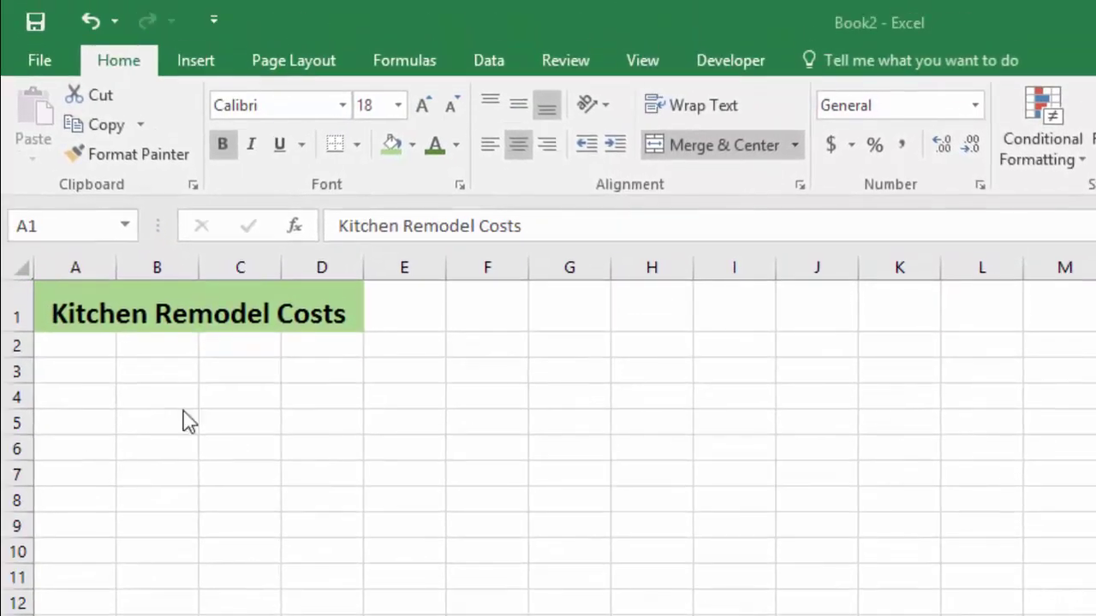
Step: Enter the column headers Materials, Quantity, Costs and Total in cells A2 through D2
left_click(78, 342)
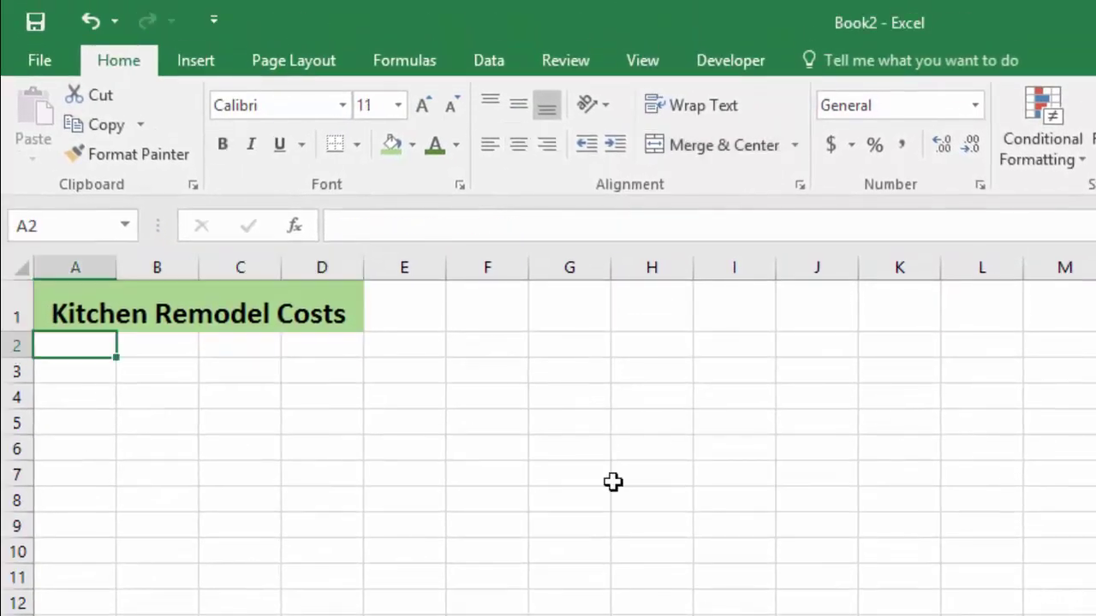
type("M")
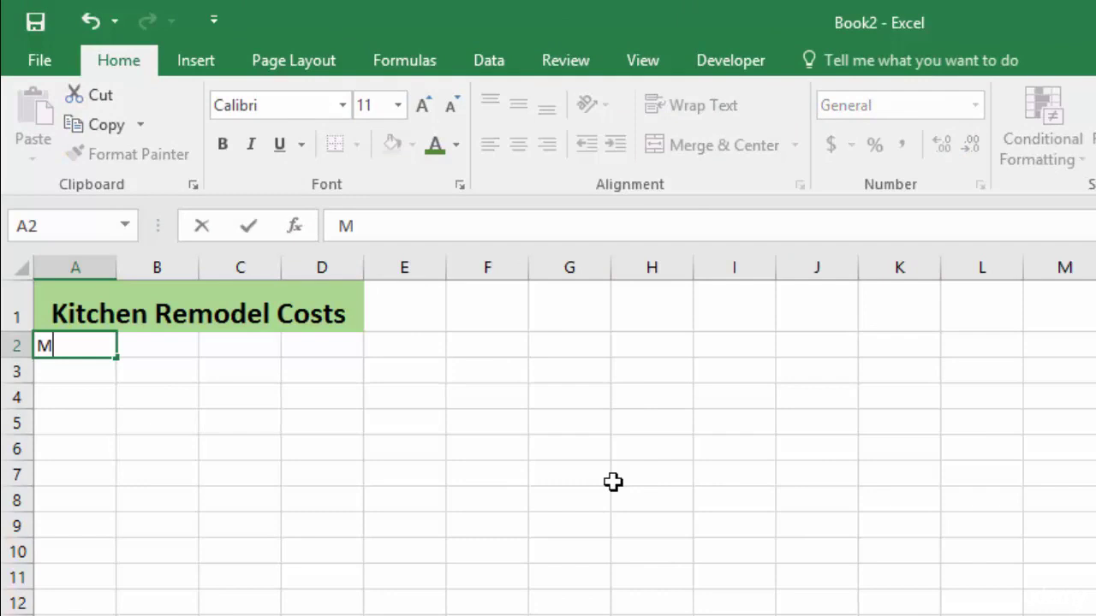
type("aterials")
key("Tab")
type("Quantity")
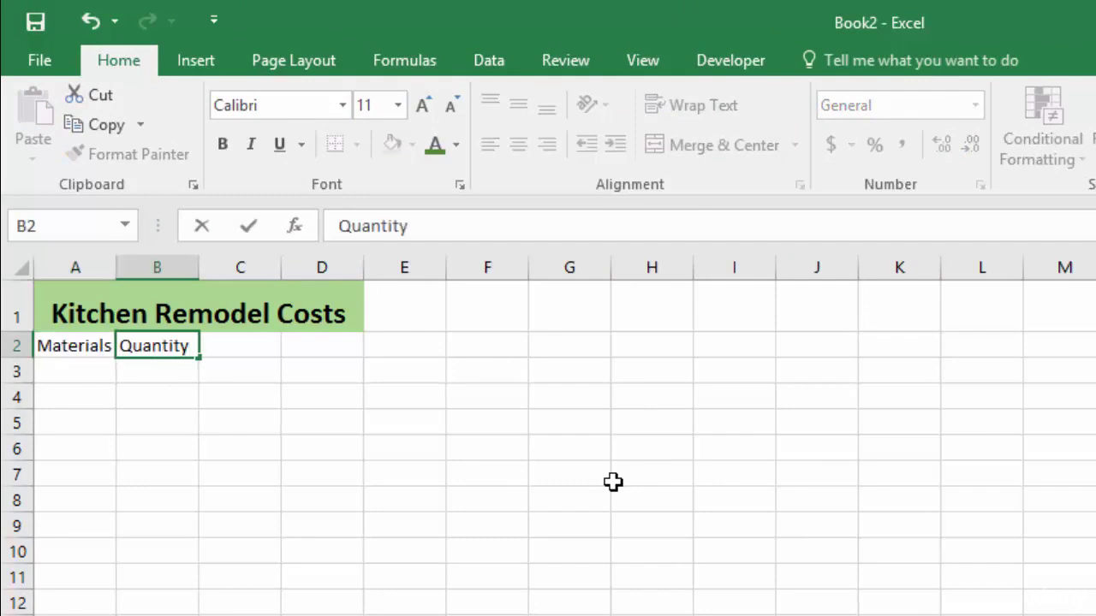
key("Tab")
type("co")
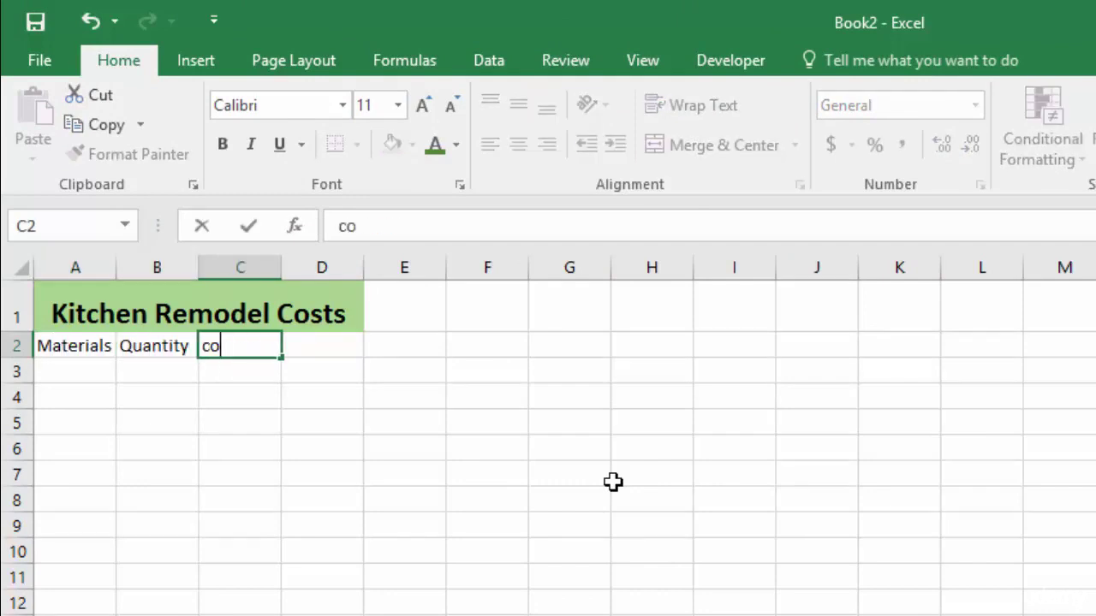
key("BackSpace")
key("BackSpace")
type("Costs")
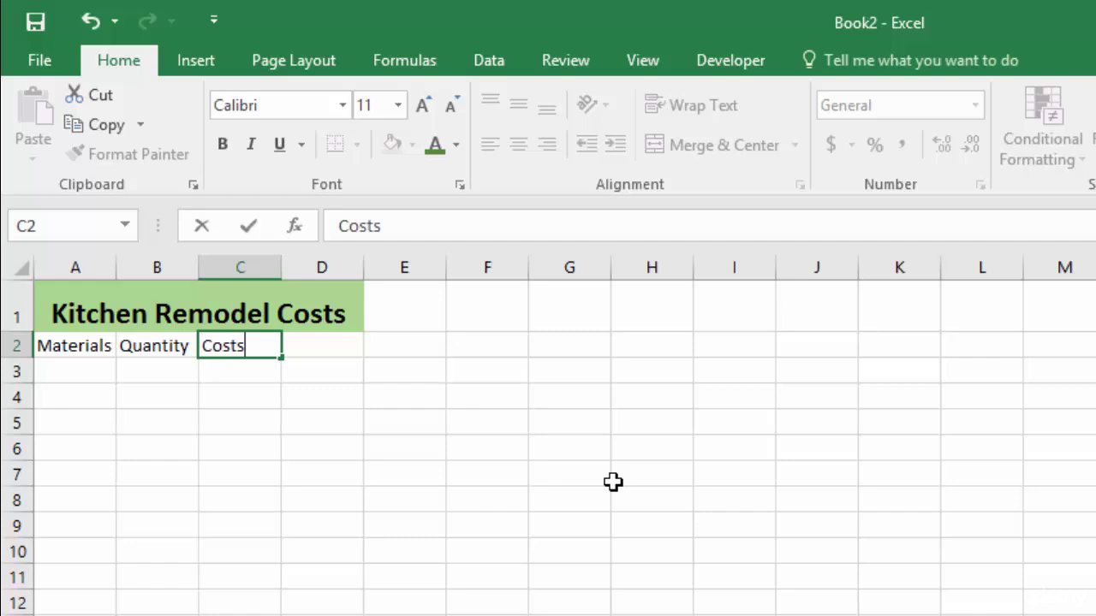
key("Tab")
type("Total")
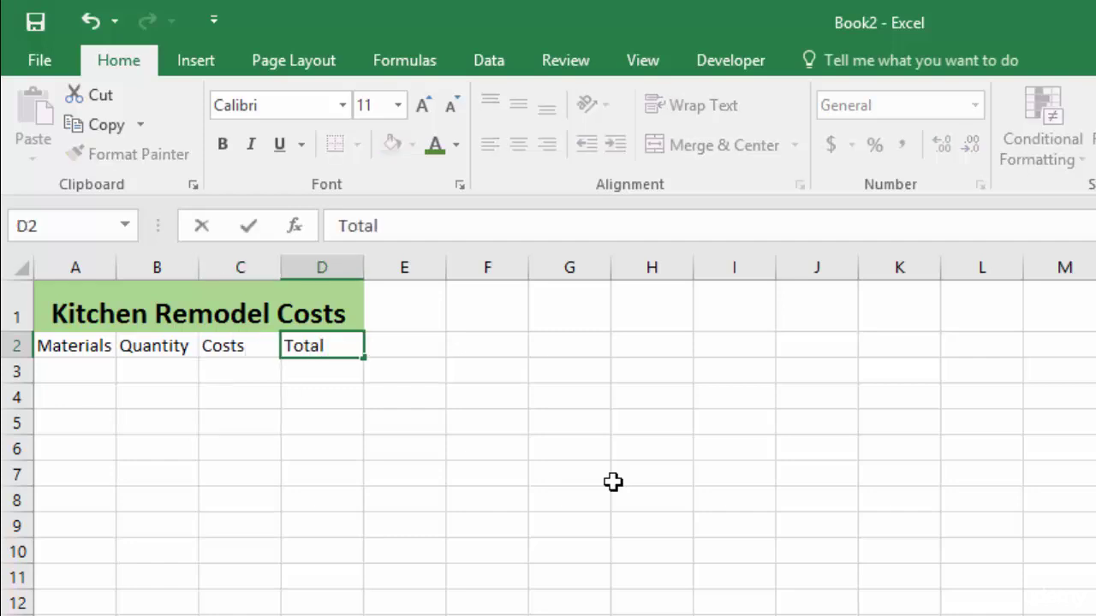
key("Left")
key("Left")
key("Left")
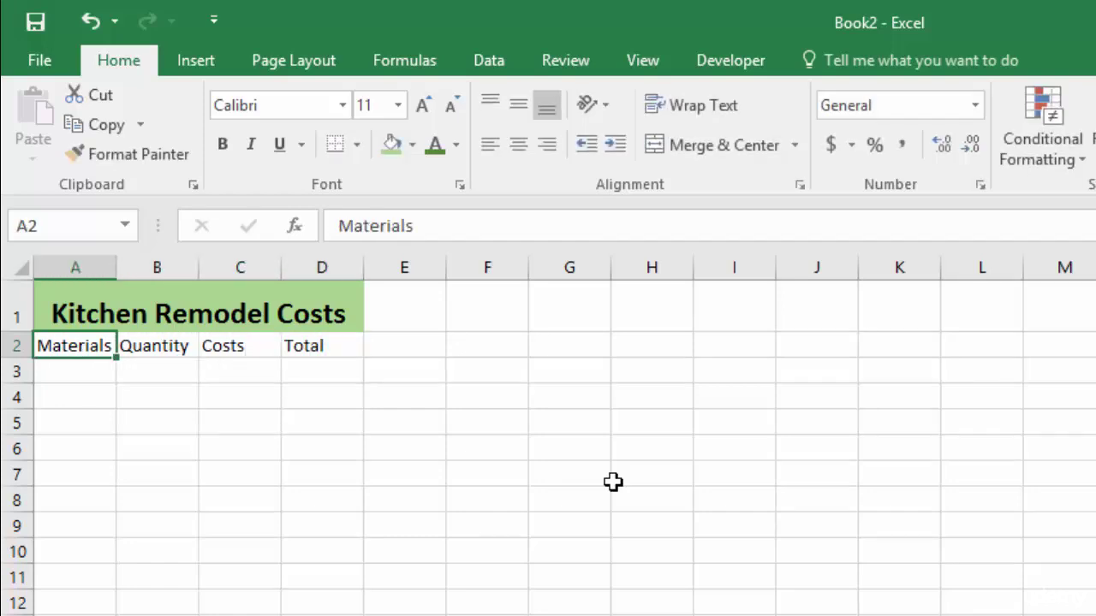
key("Right")
key("Right")
key("Right")
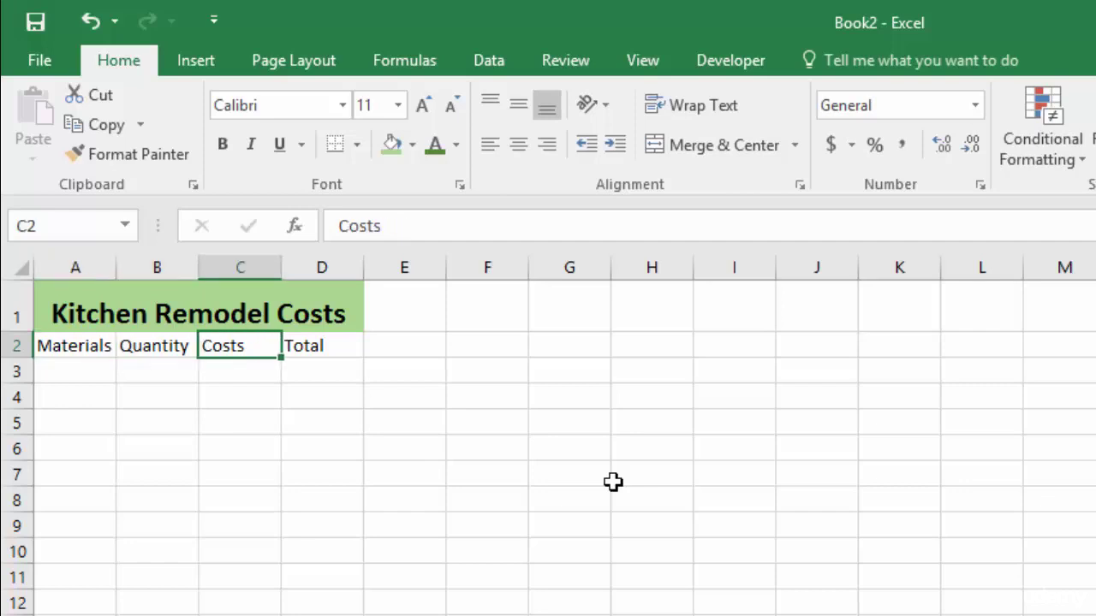
Step: Enter Cabinet Handles (per unit) in cell A3 as the first material
key("Return")
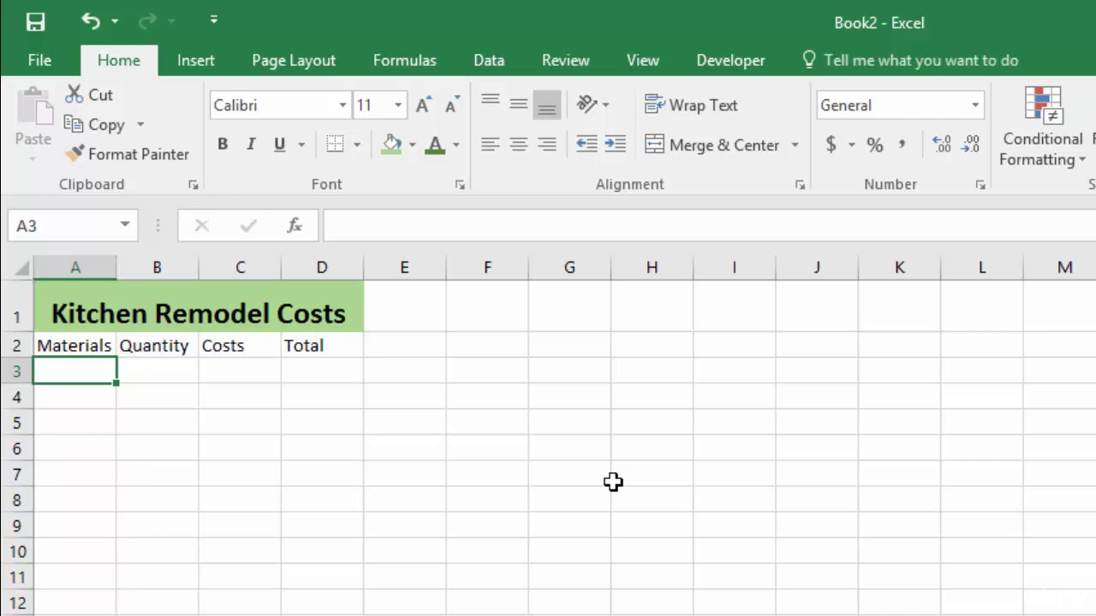
type("Cabinet Han")
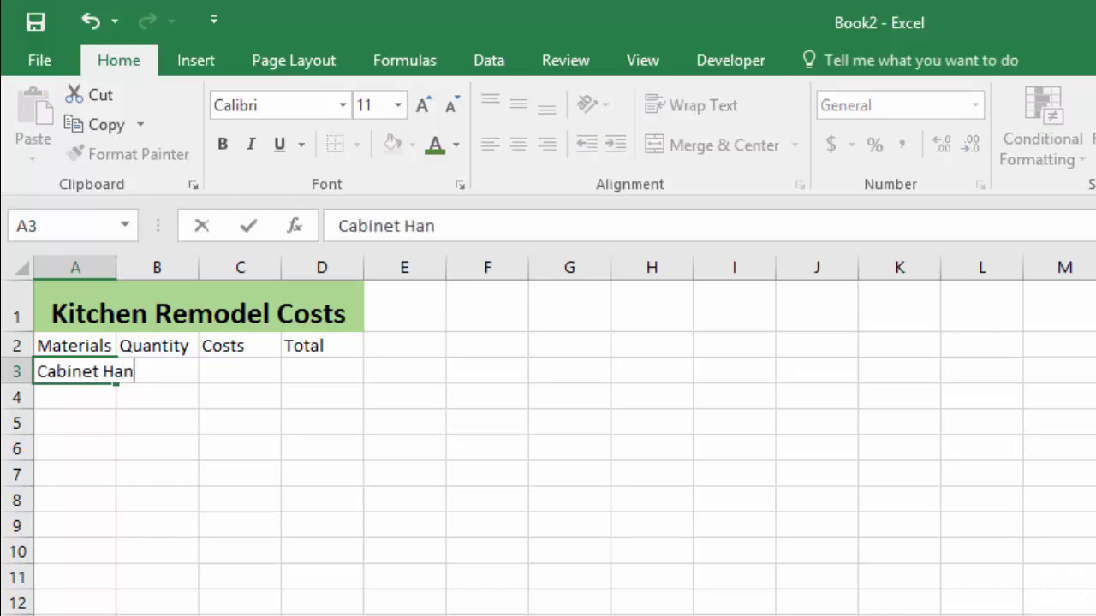
type("les")
key("BackSpace")
key("BackSpace")
key("BackSpace")
type("dles ")
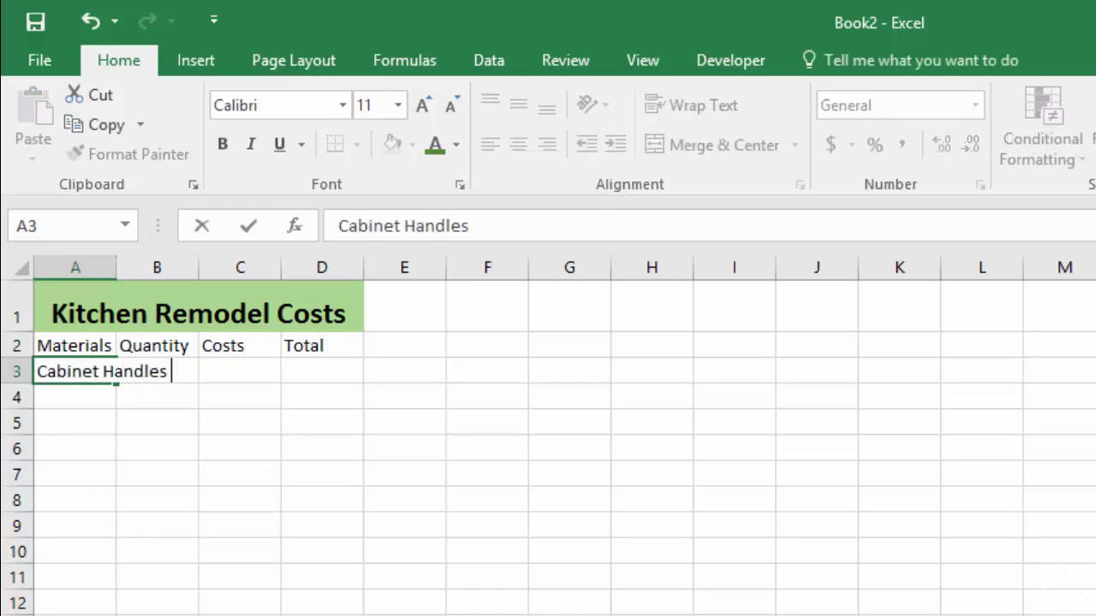
type("(per unit)")
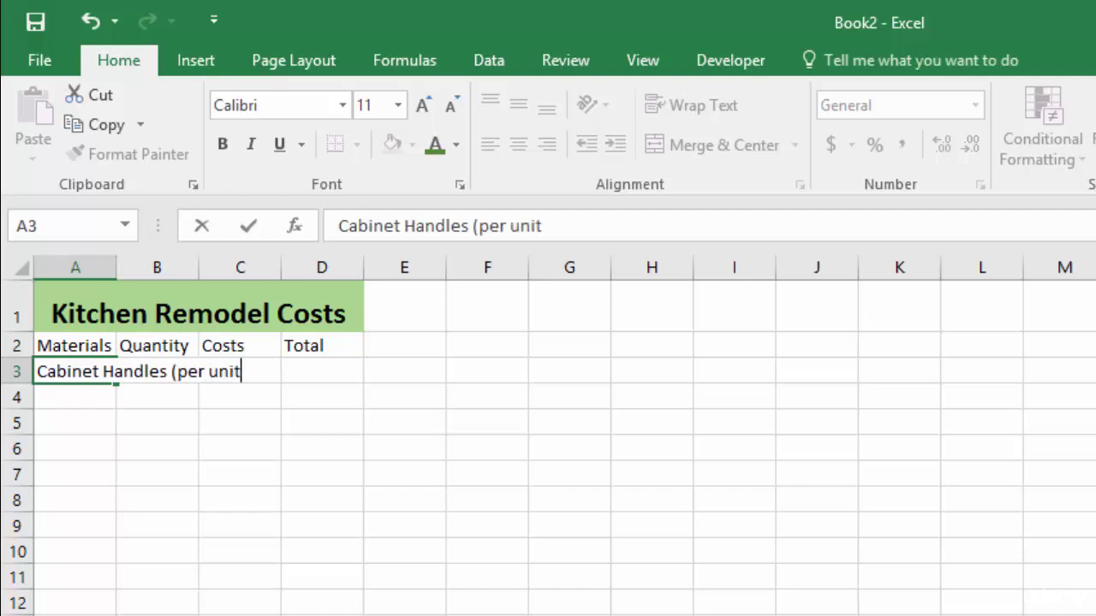
key("ctrl+Return")
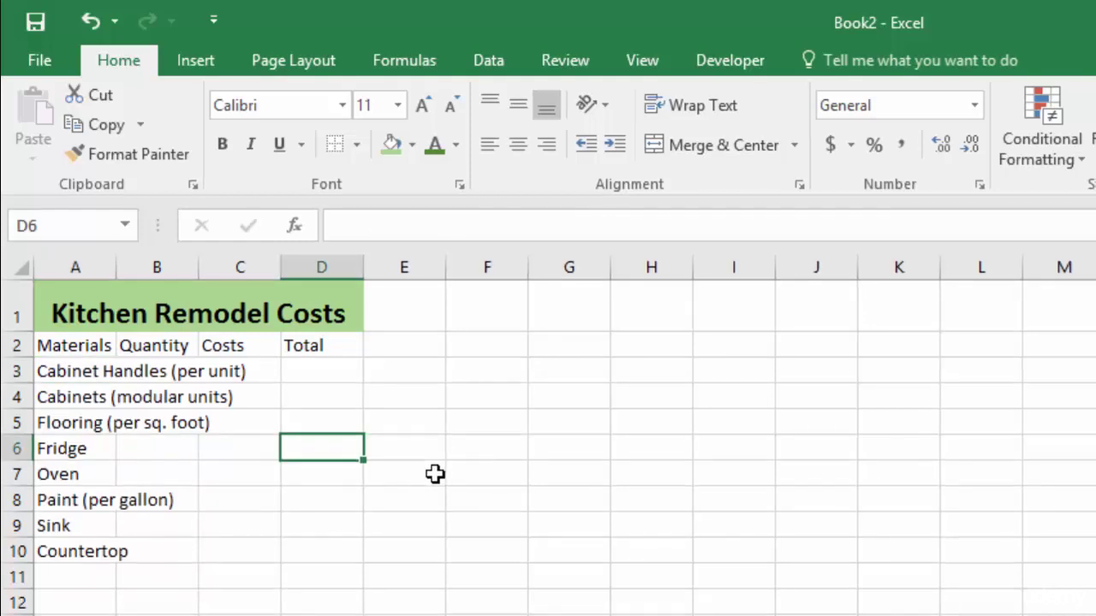
Step: Format the header row A2:D2 as bold, size 12, with a very light green fill
left_click_drag(67, 343, 315, 339)
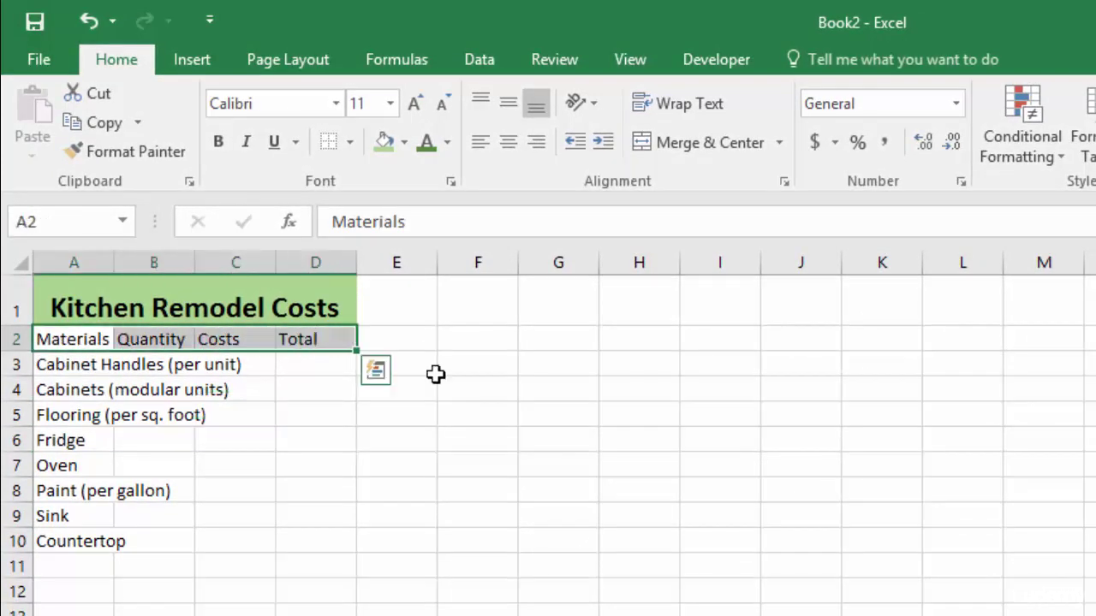
left_click(219, 146)
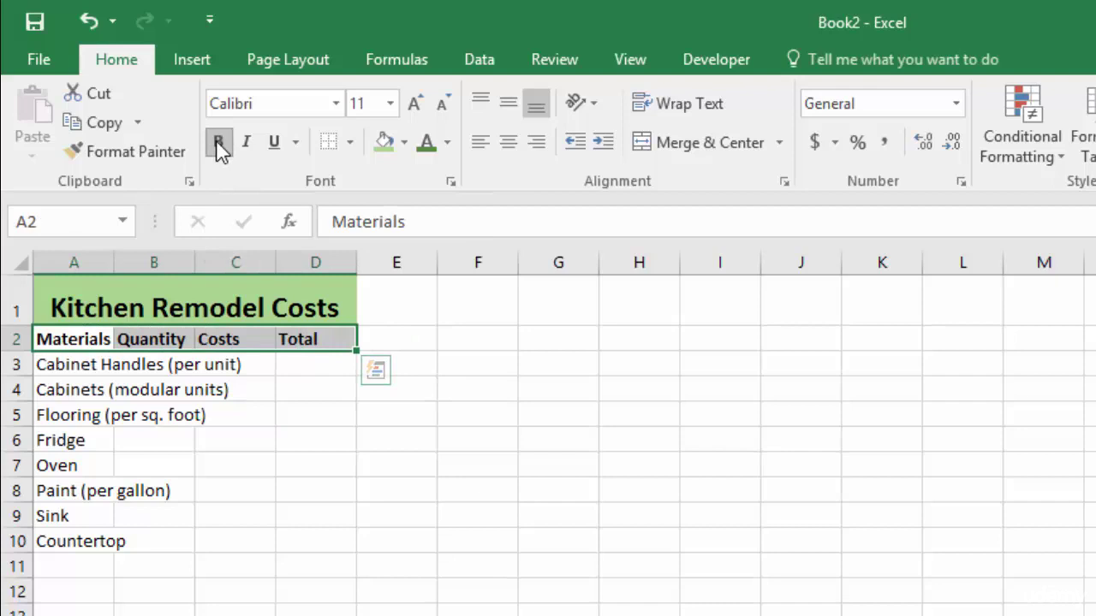
left_click(391, 103)
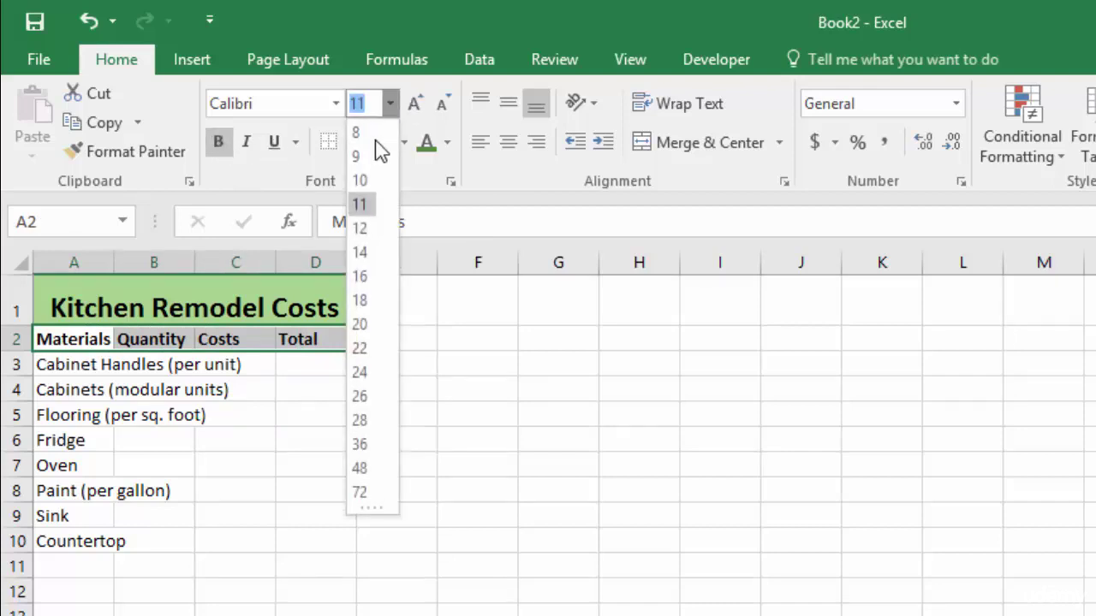
left_click(363, 231)
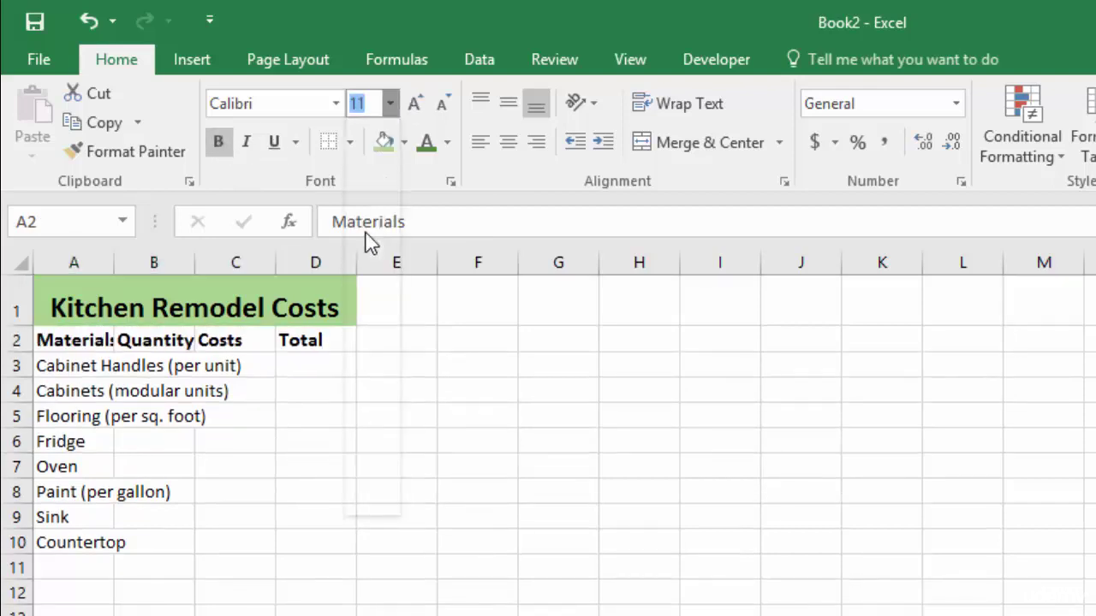
left_click(404, 142)
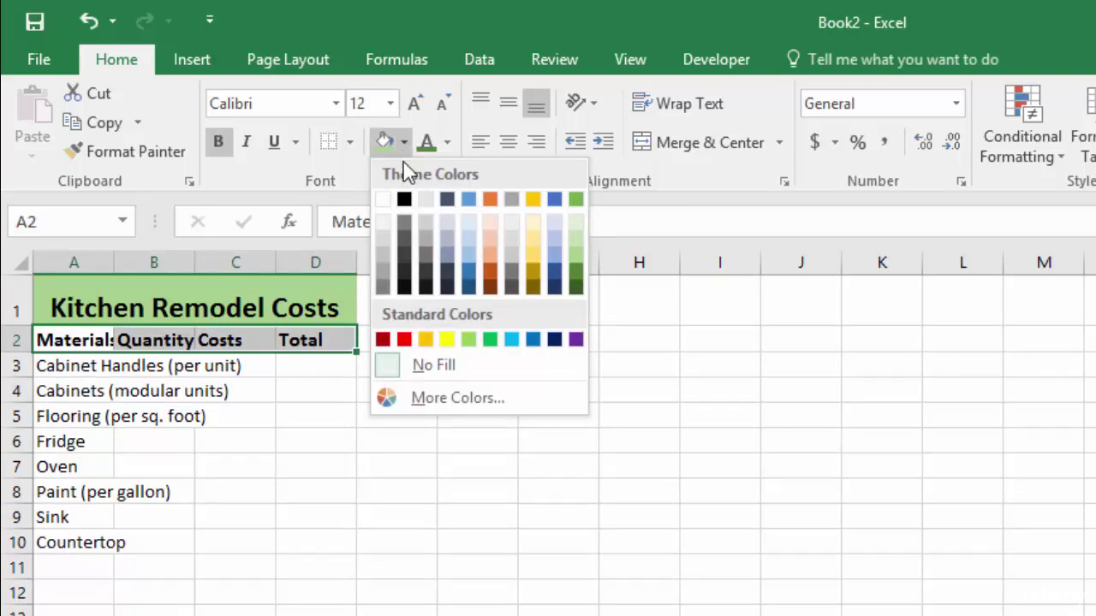
left_click(576, 223)
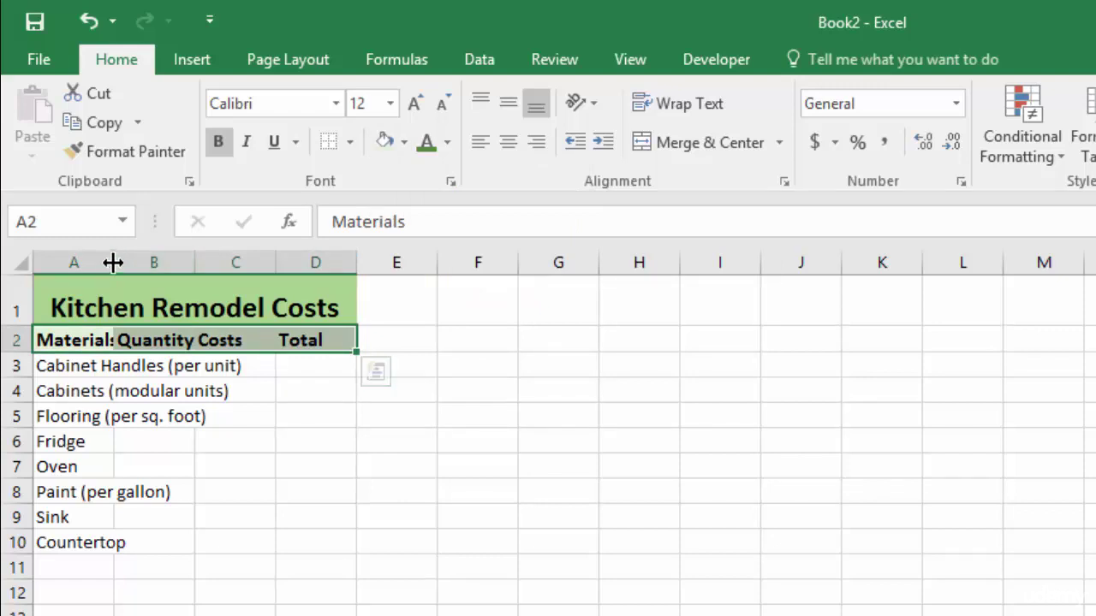
Step: Widen column B to fit its header and autofit column A to the longest material name
left_click_drag(113, 261, 191, 262)
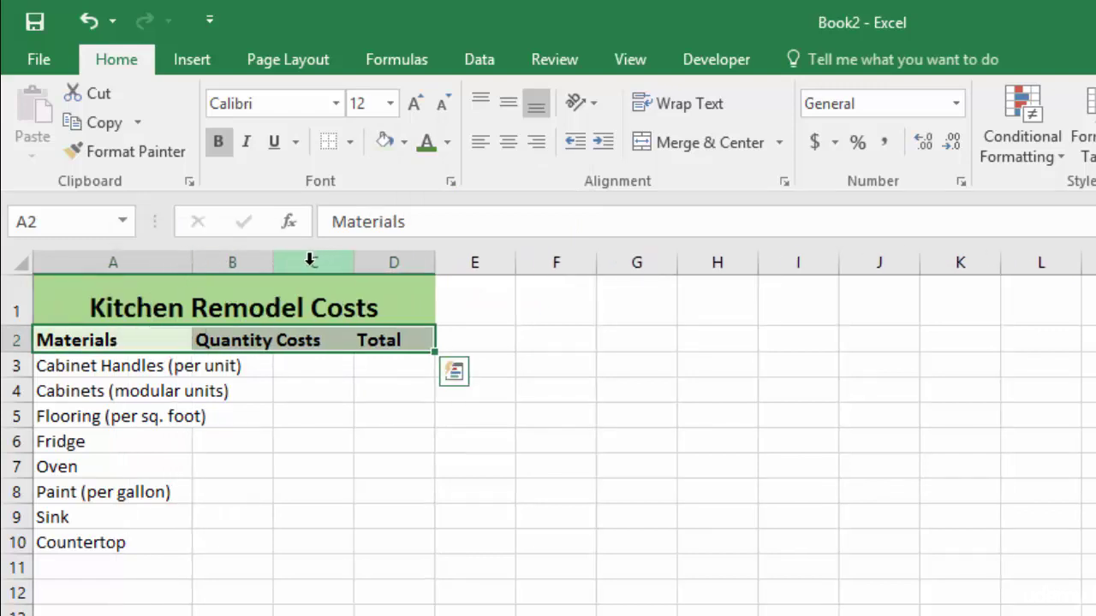
left_click_drag(273, 262, 293, 262)
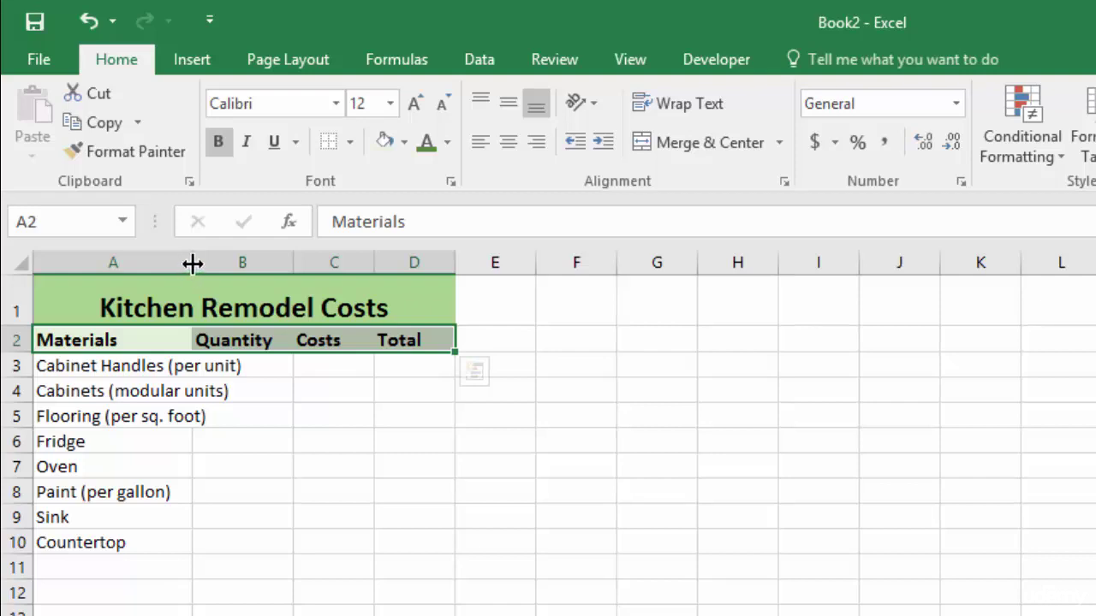
double_click(191, 263)
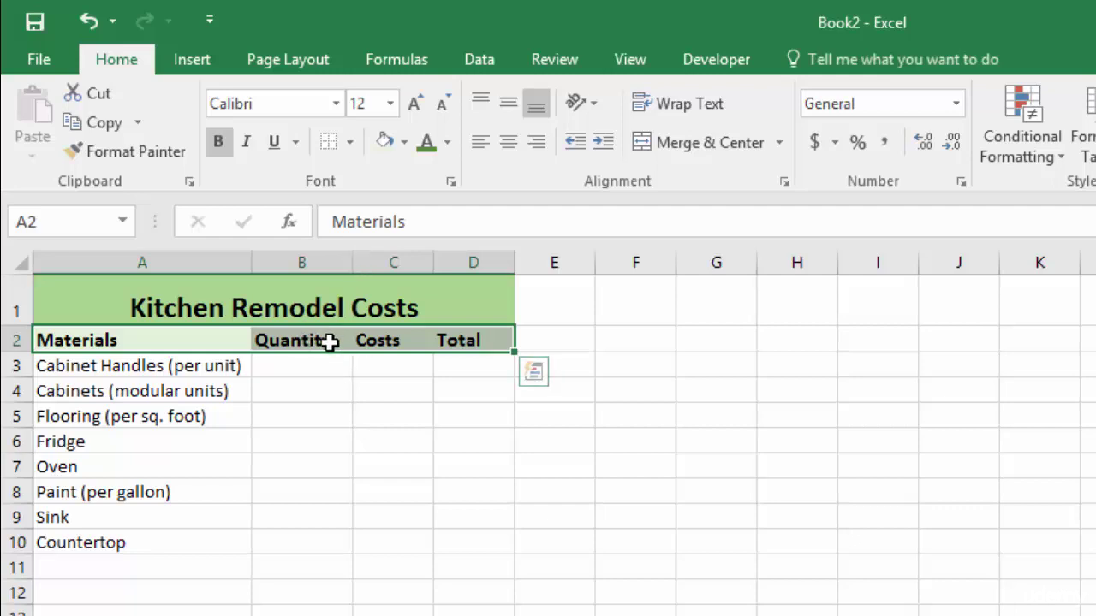
Step: Try autofitting columns B and C to their headers, and undo the column width changes
double_click(353, 261)
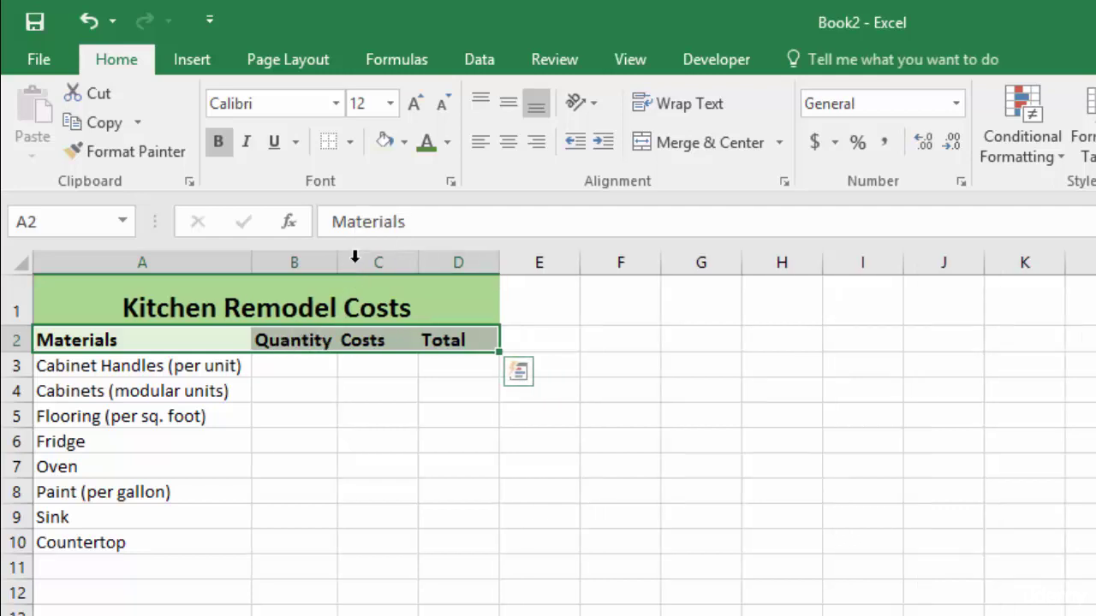
double_click(419, 261)
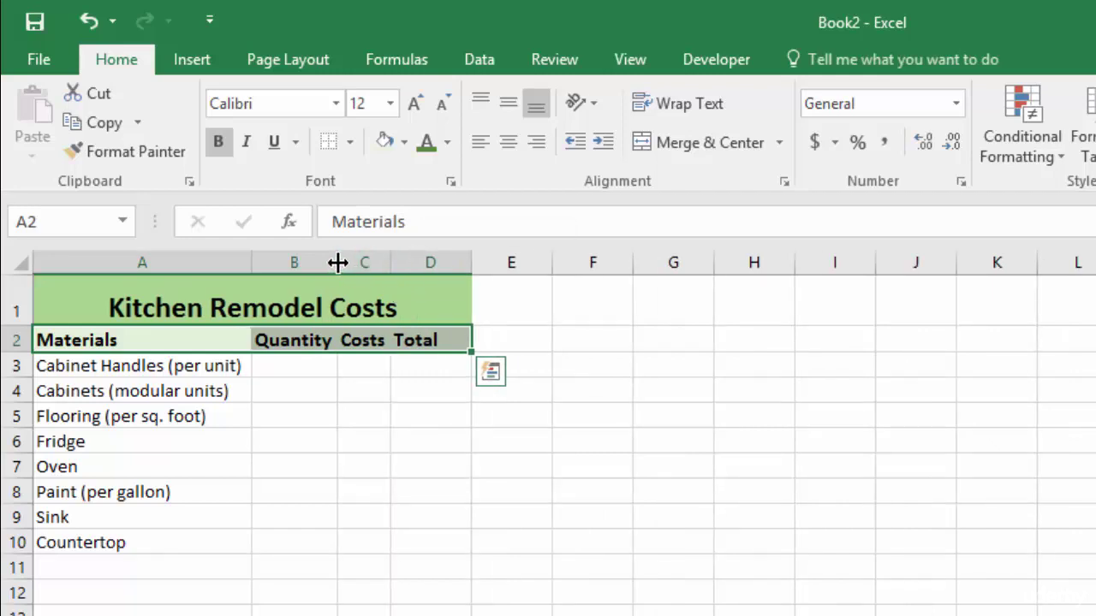
left_click_drag(338, 262, 448, 261)
key("ctrl+z")
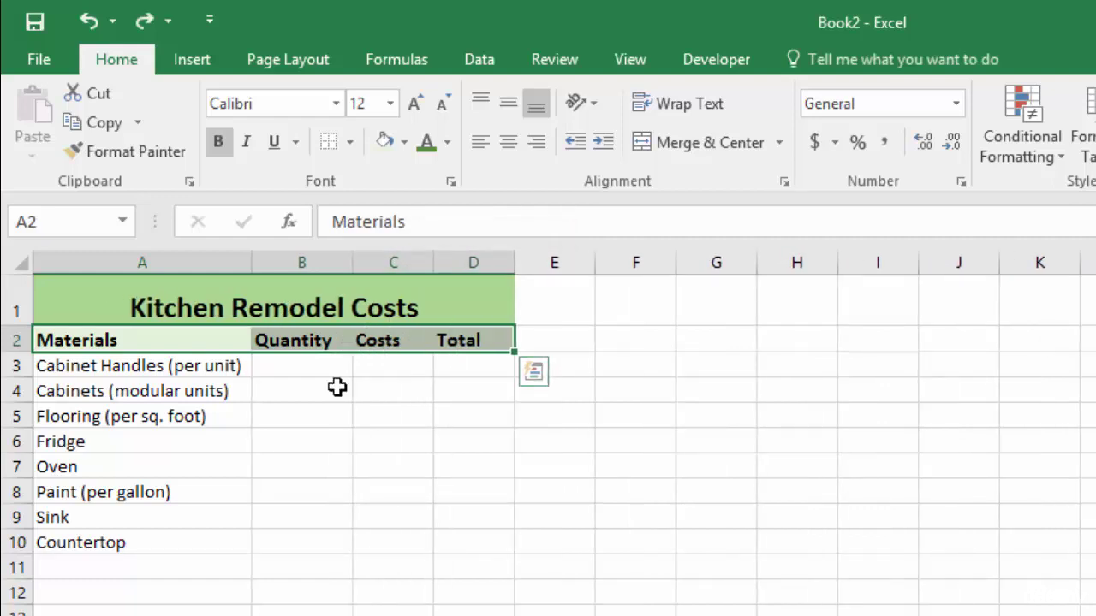
Step: Widen columns B, C and D together to one equal, roomier width
left_click_drag(325, 264, 597, 261)
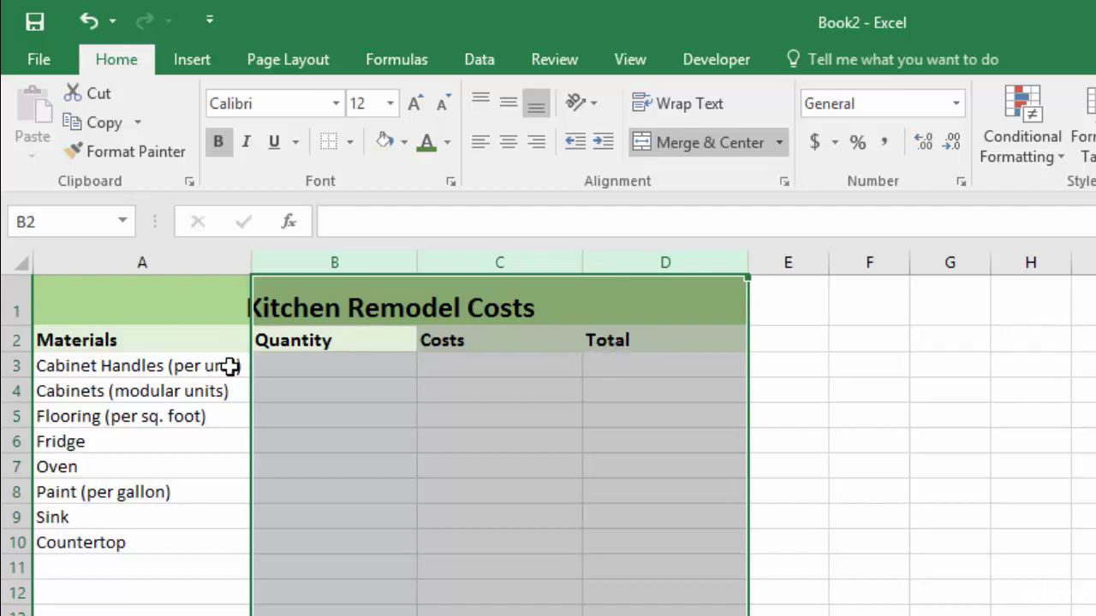
left_click(251, 260)
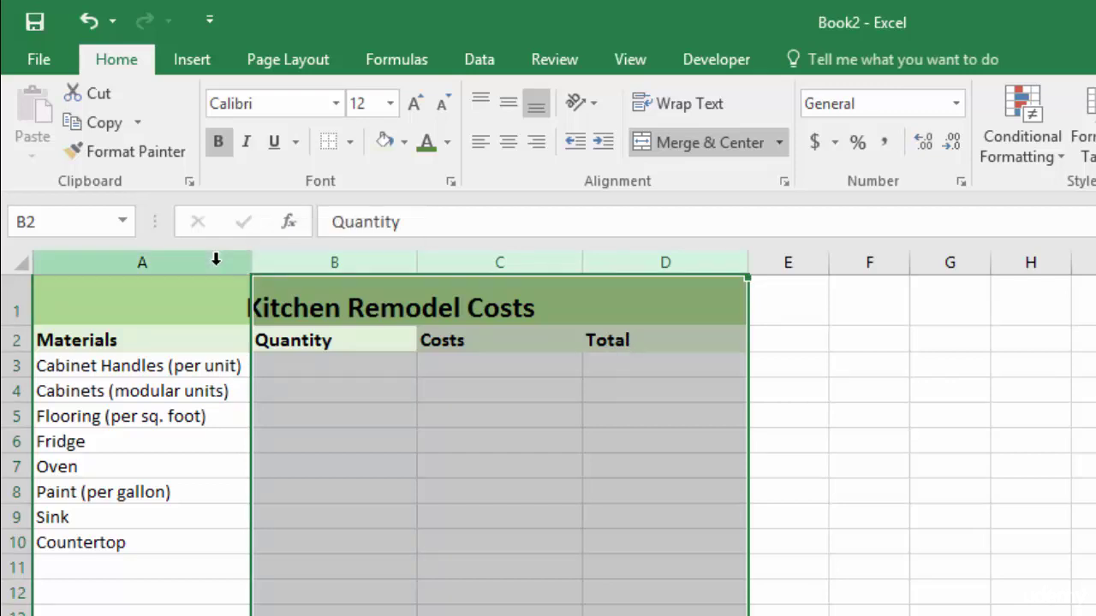
left_click(215, 257)
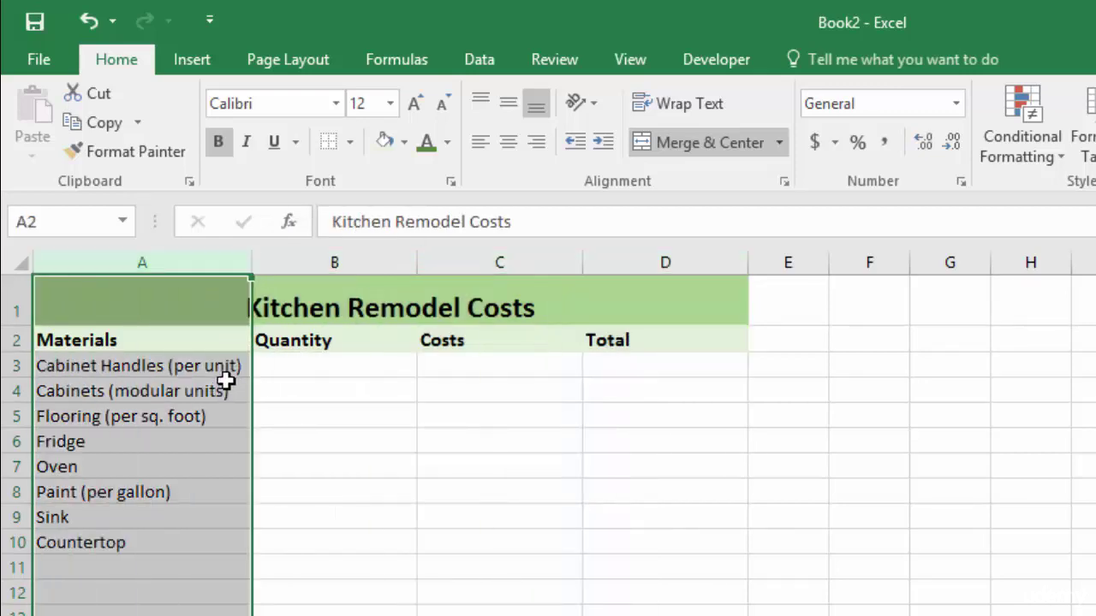
left_click(252, 265)
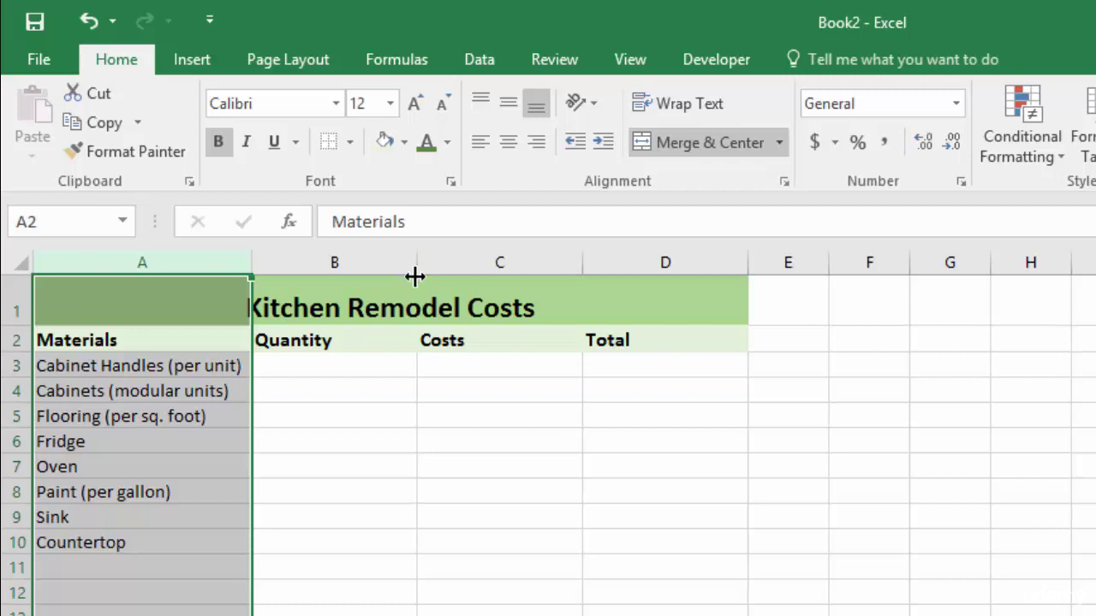
left_click(387, 301)
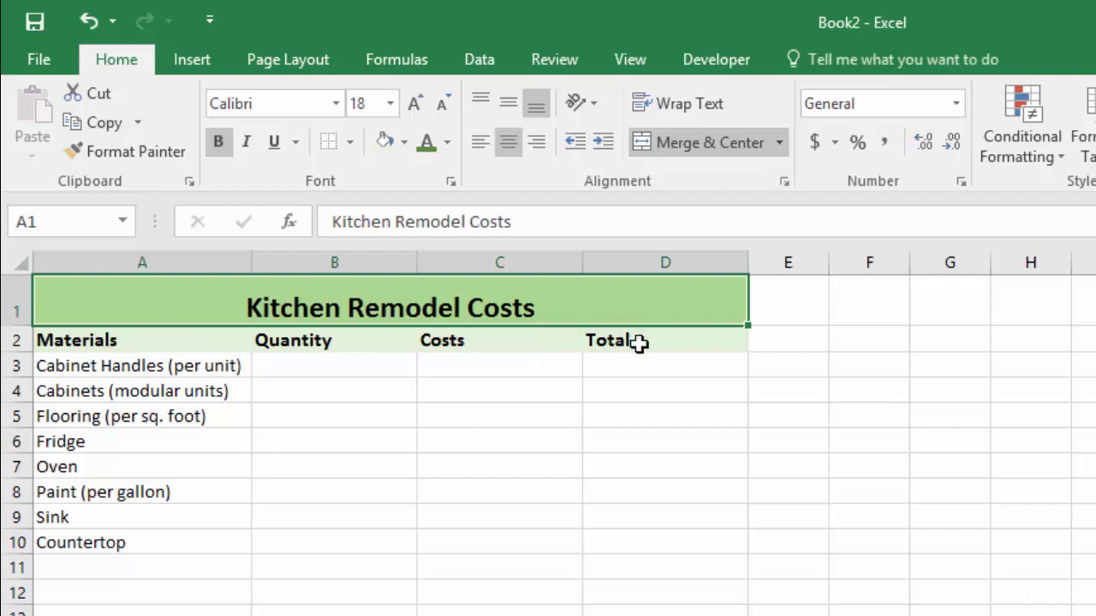
Step: Sort the material names in A3:A10 from A to Z, continuing with the current selection only
left_click(113, 367)
left_click_drag(111, 366, 111, 539)
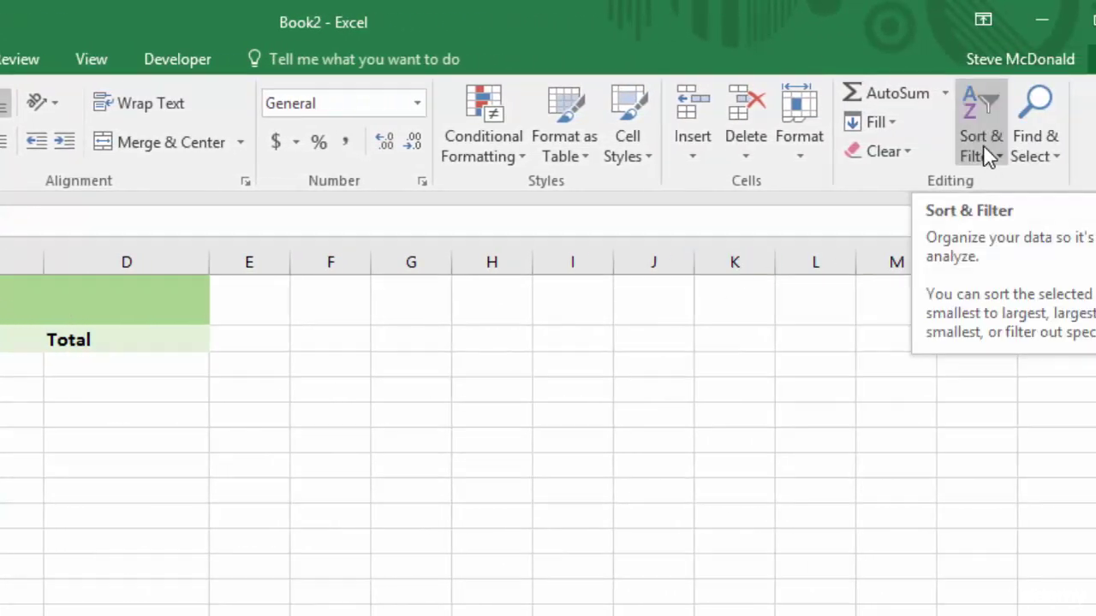
left_click(985, 148)
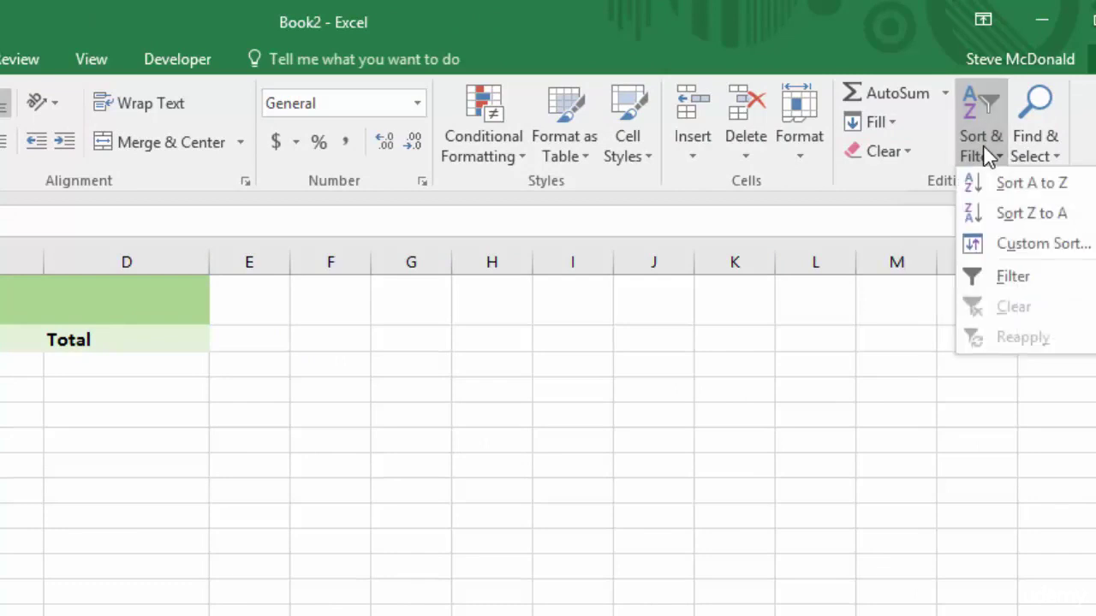
left_click(1015, 186)
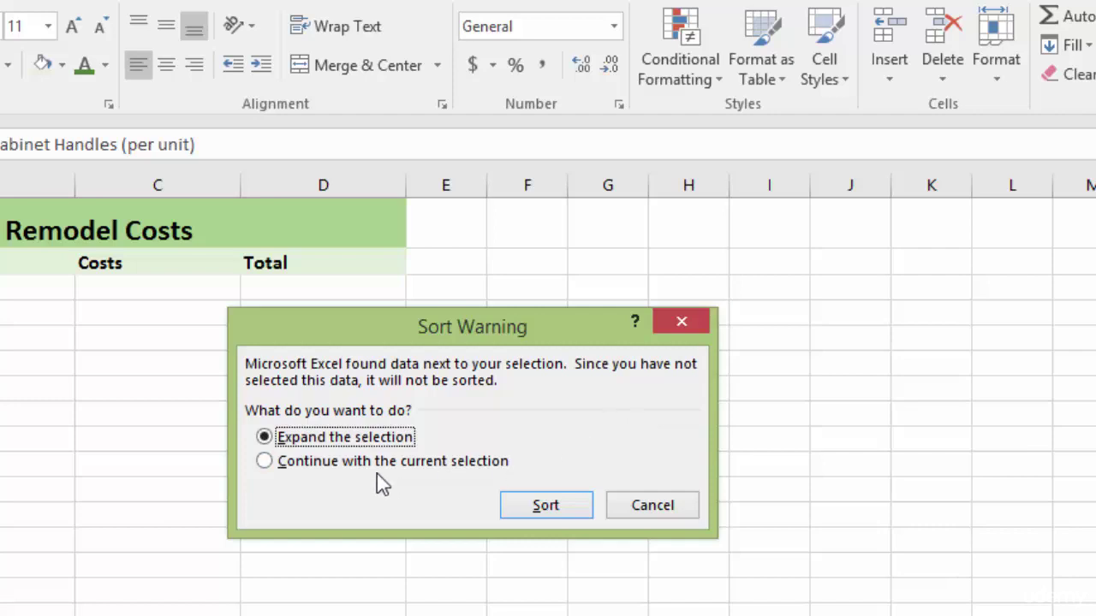
left_click(265, 462)
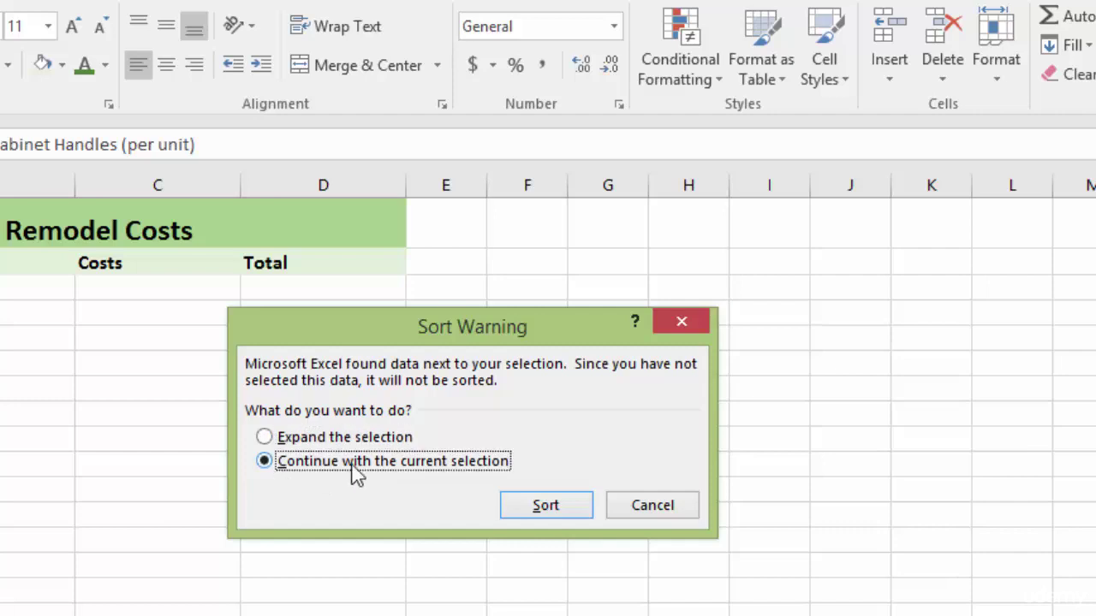
left_click(567, 509)
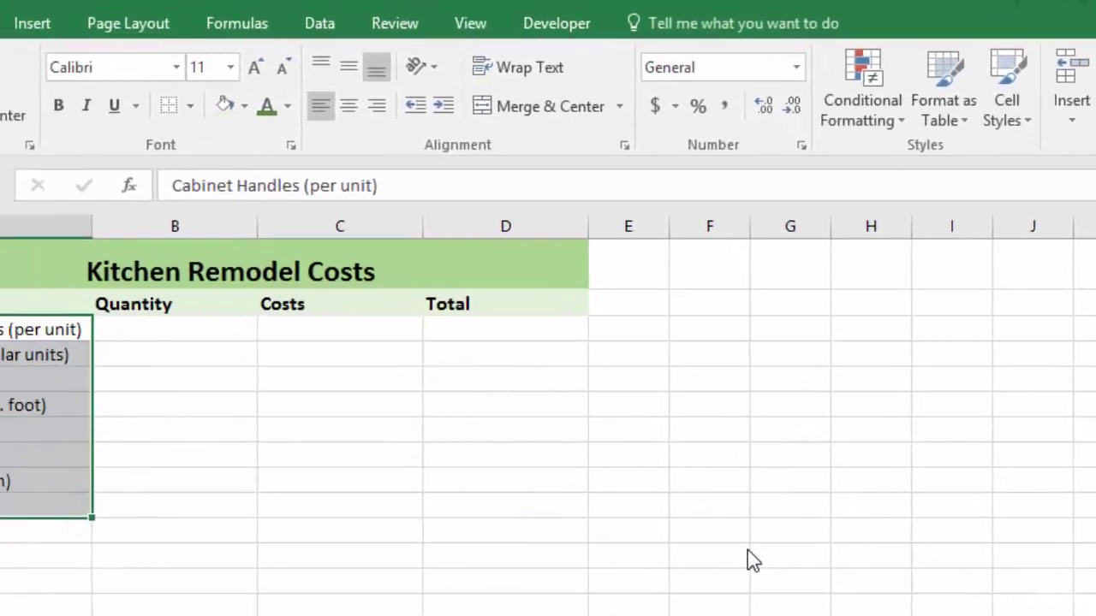